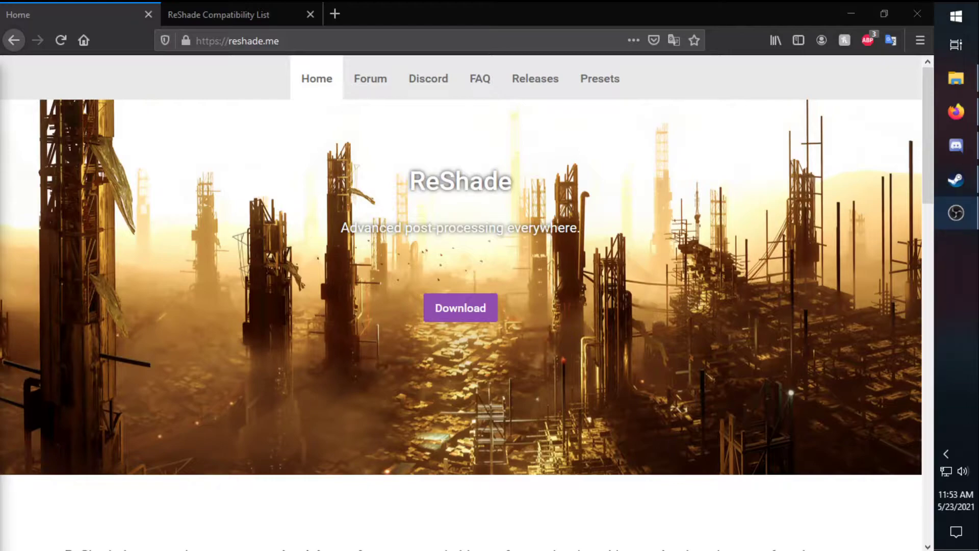
Jump to the reshade.me Download section offering ReShade 4.9.1.
click(461, 308)
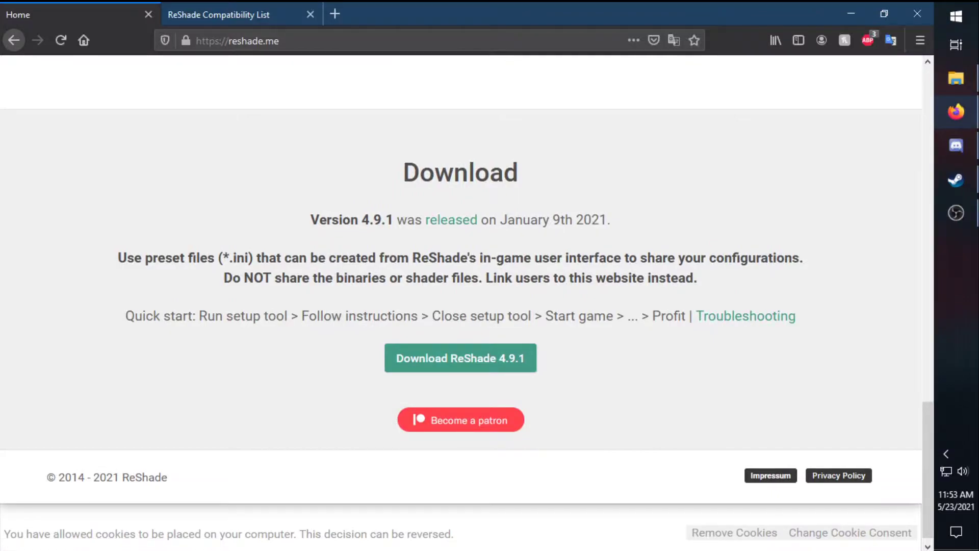
Download and save ReShade_Setup_4.9.1.exe, run it, and start selecting a game.
click(461, 357)
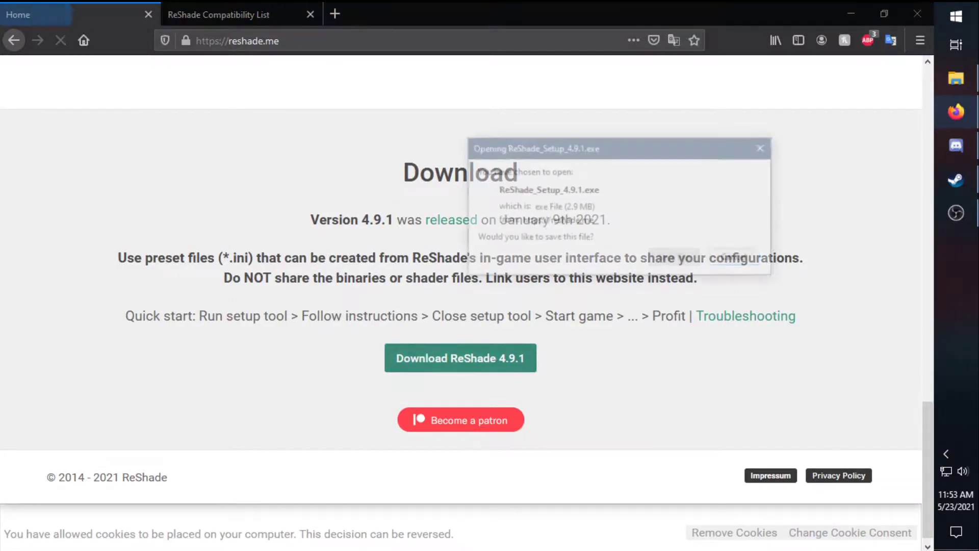
click(765, 147)
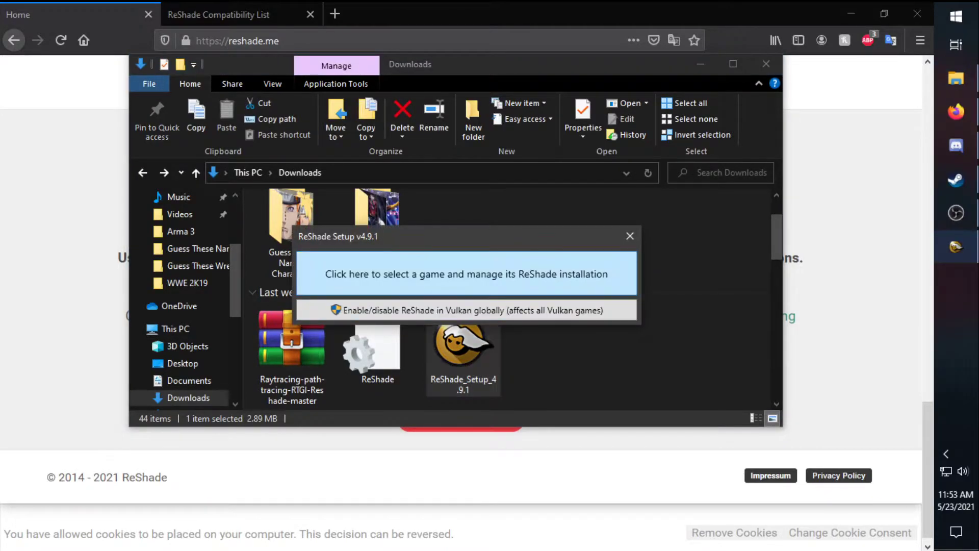
click(467, 274)
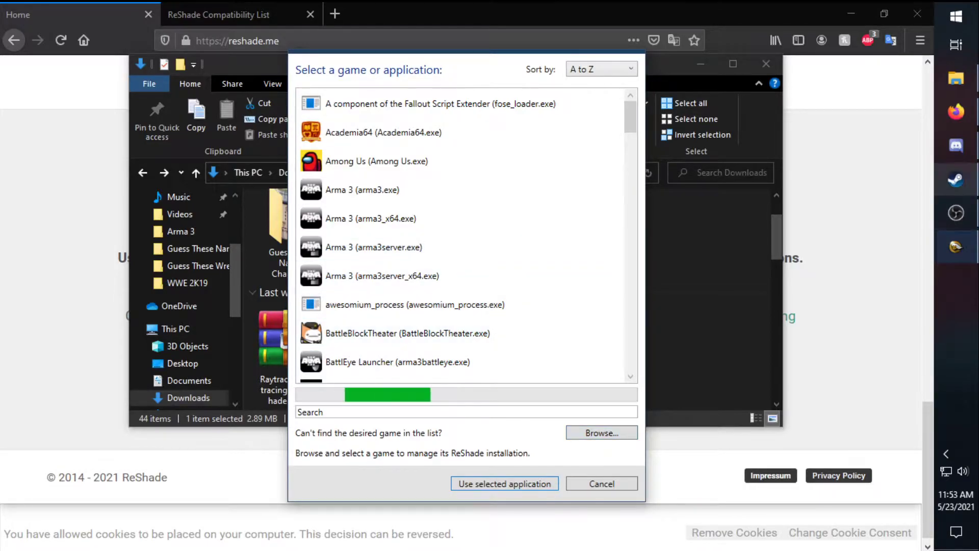
Open Fallout 4's local install folder from Steam and copy its path.
click(956, 180)
right_click(78, 438)
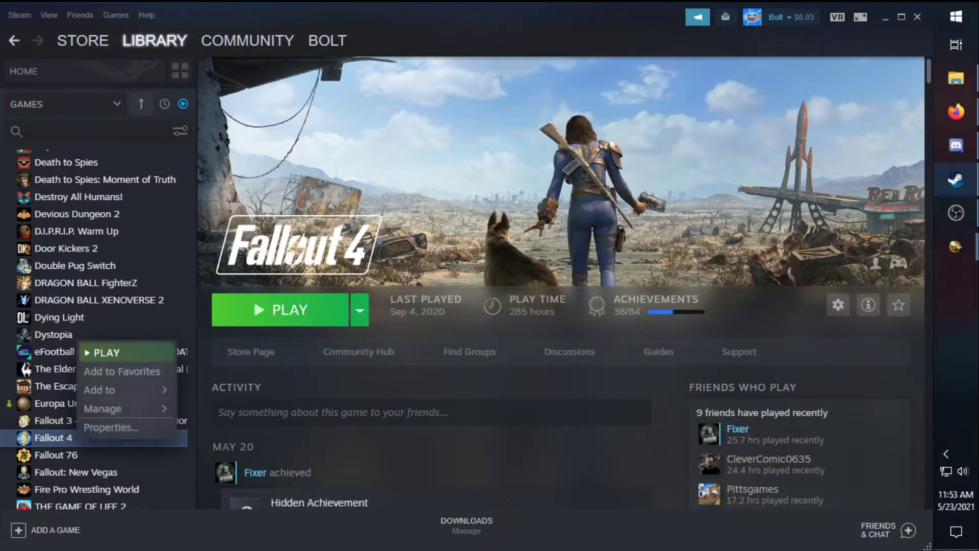
mouse_move(122, 409)
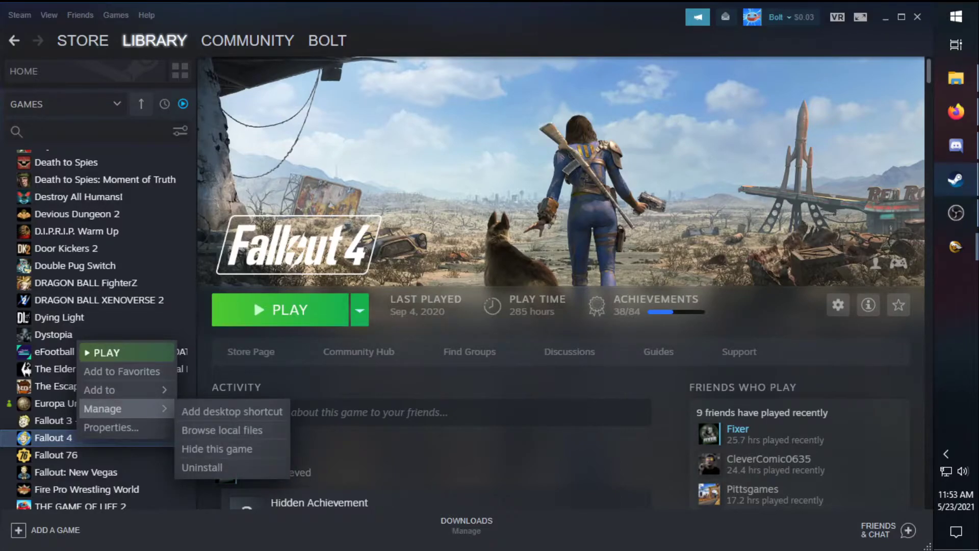
click(222, 430)
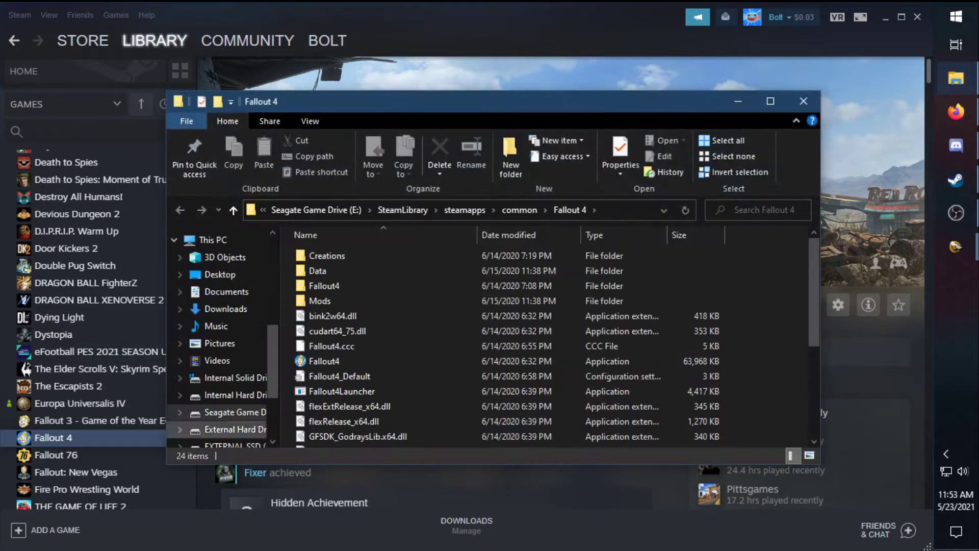
click(628, 210)
key(ctrl+c)
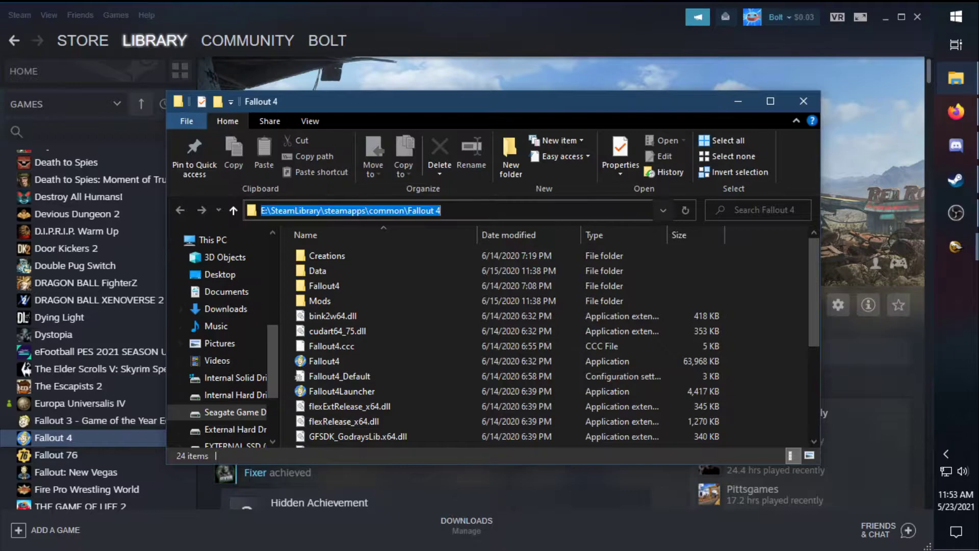
In ReShade's file picker, paste the Fallout 4 folder path and choose Fallout4.exe.
click(956, 247)
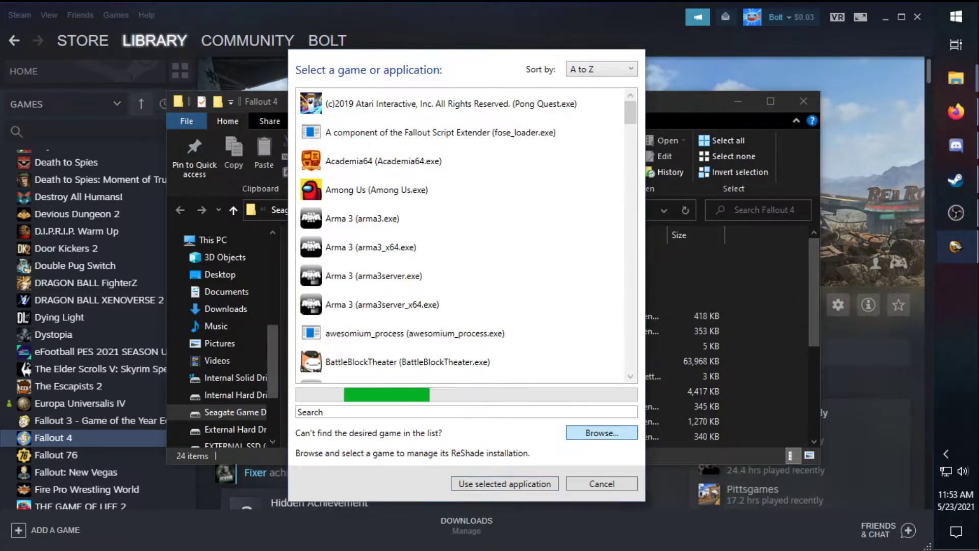
click(602, 432)
click(530, 90)
key(ctrl+v)
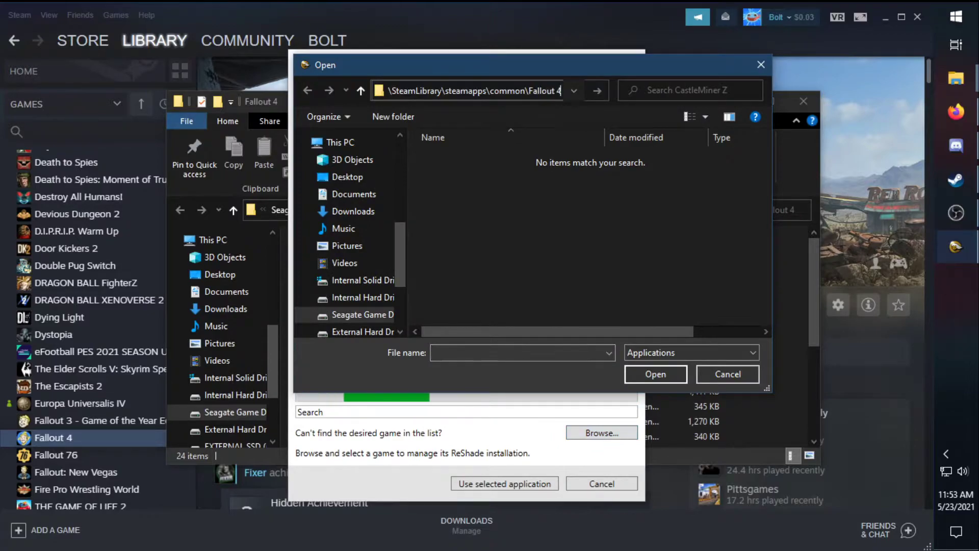
key(Return)
double_click(452, 218)
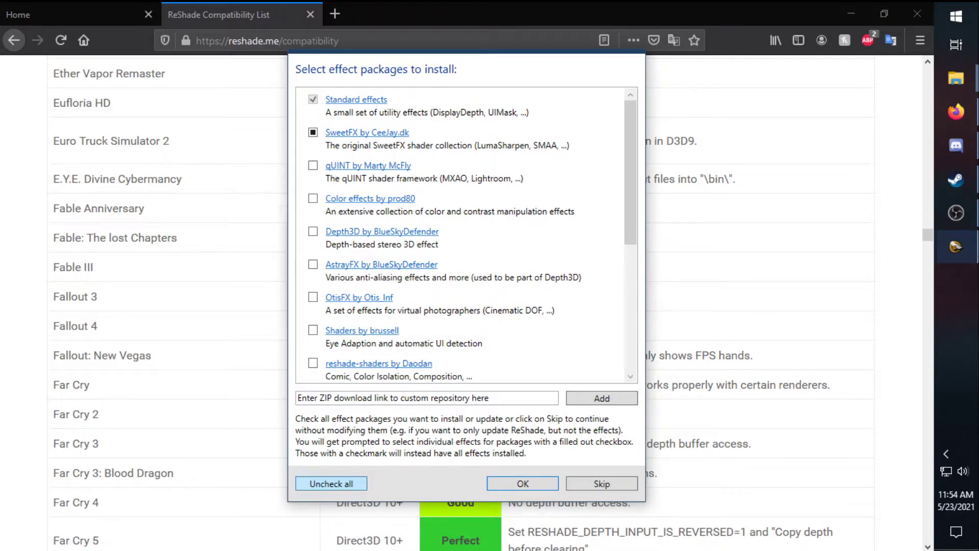
Select every effect package and start installing ReShade for Fallout 4.
click(331, 484)
click(331, 483)
key(Return)
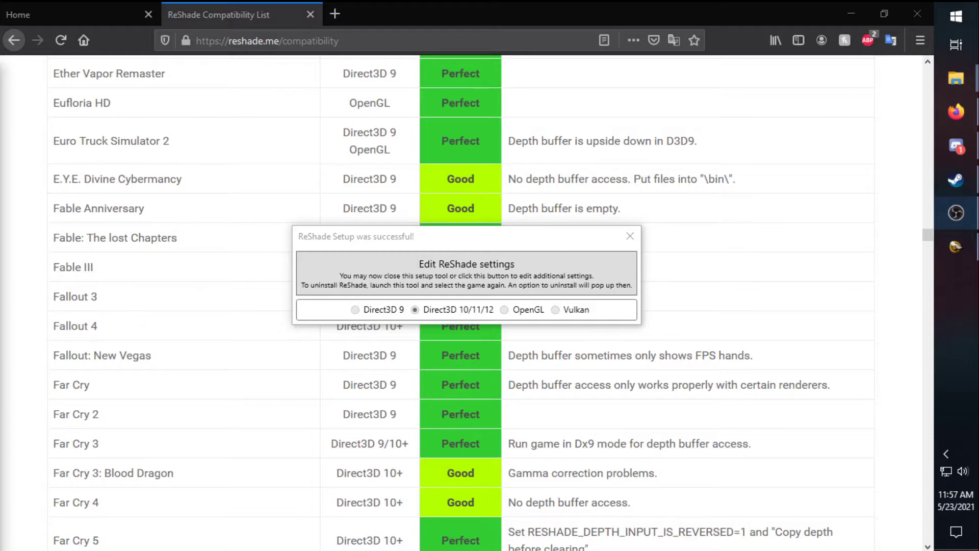
Review the ReShade settings, dismiss them, and close the setup tool.
key(Return)
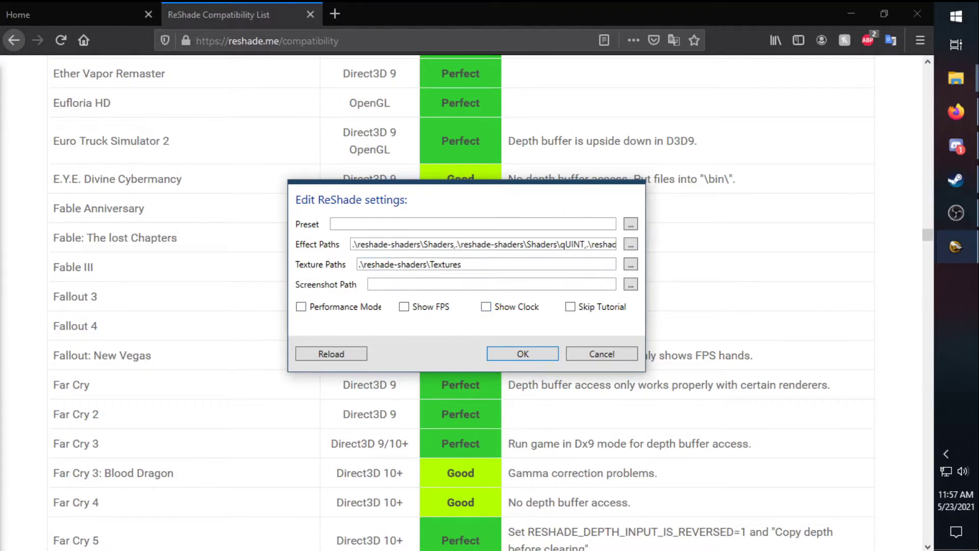
click(602, 353)
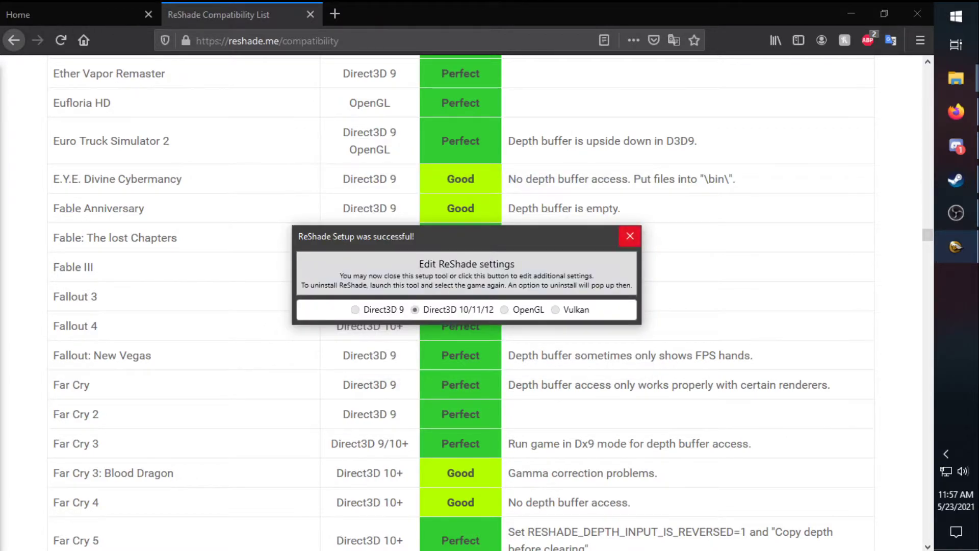
click(630, 236)
Return to Steam and launch Fallout 4 with PLAY.
click(956, 179)
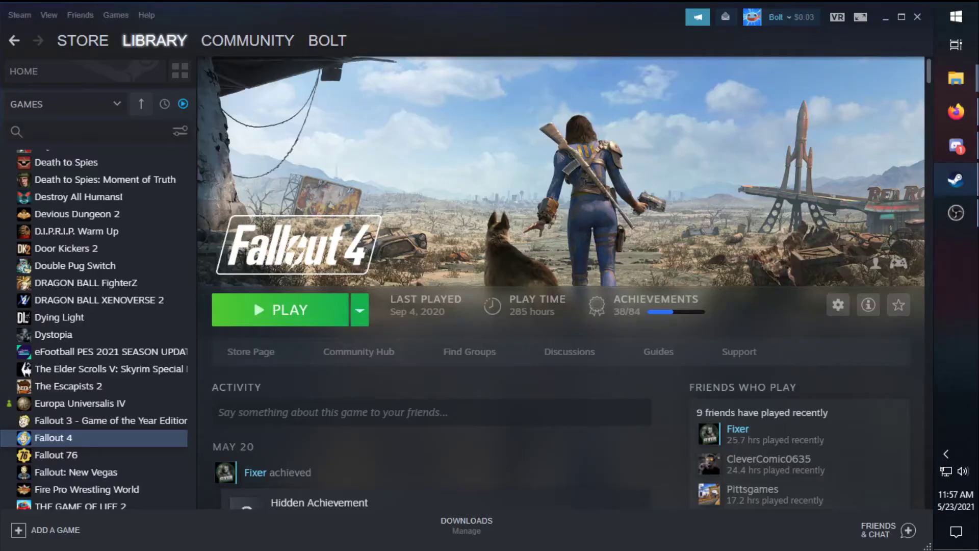
click(286, 309)
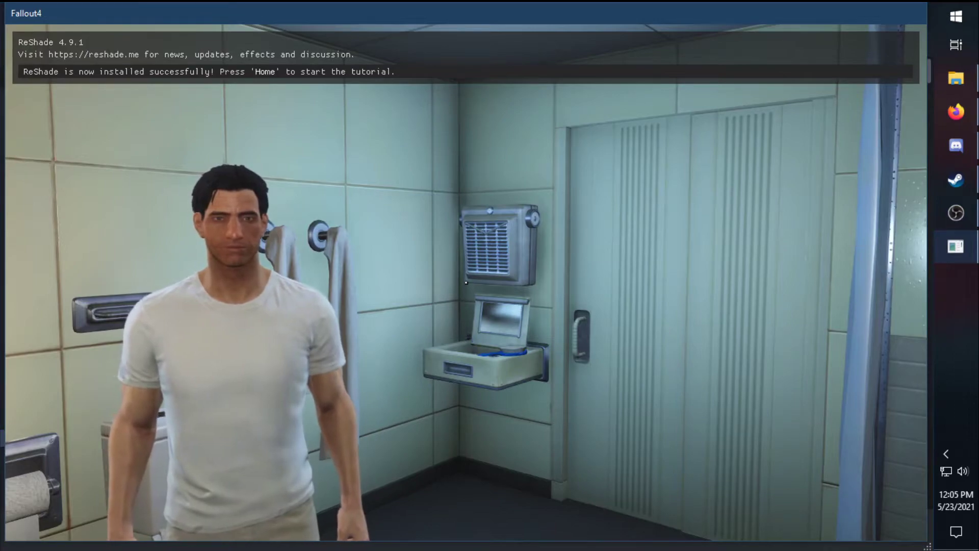
Open the ReShade overlay with Home and step through the tutorial to Finish.
key(Home)
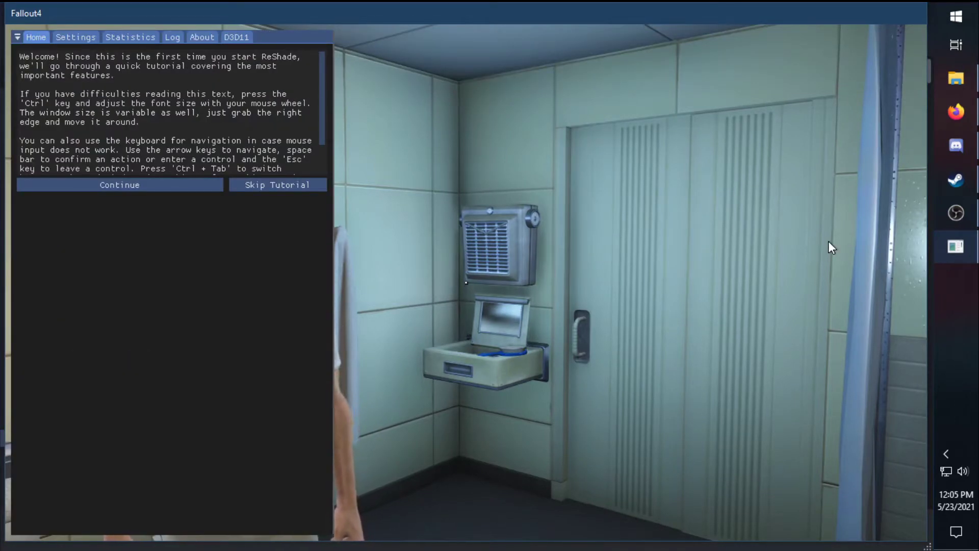
scroll(265, 132, down, 2)
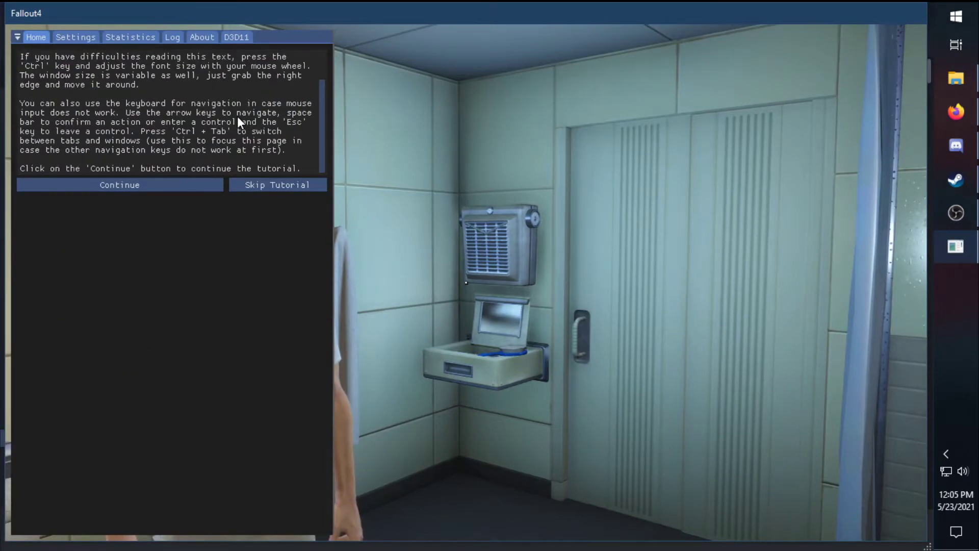
click(160, 185)
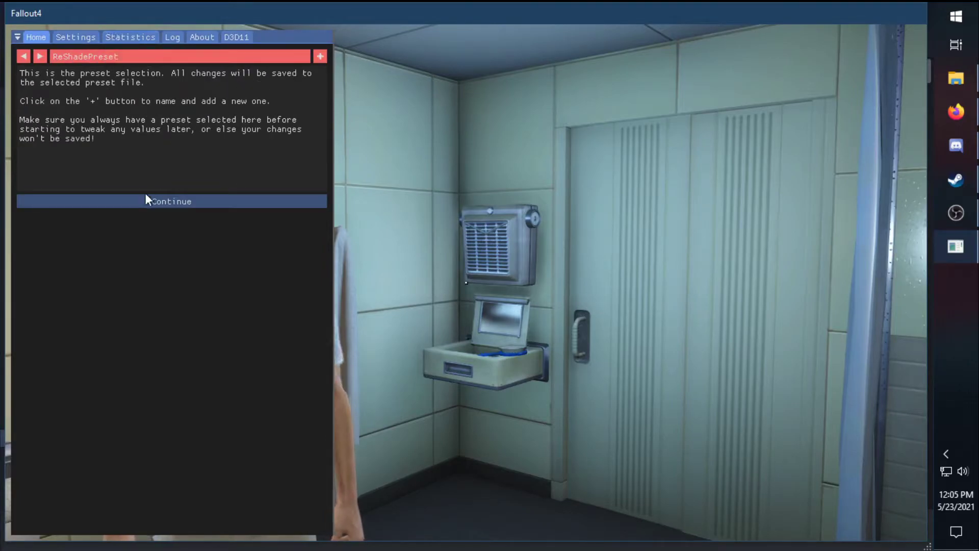
click(146, 201)
click(181, 424)
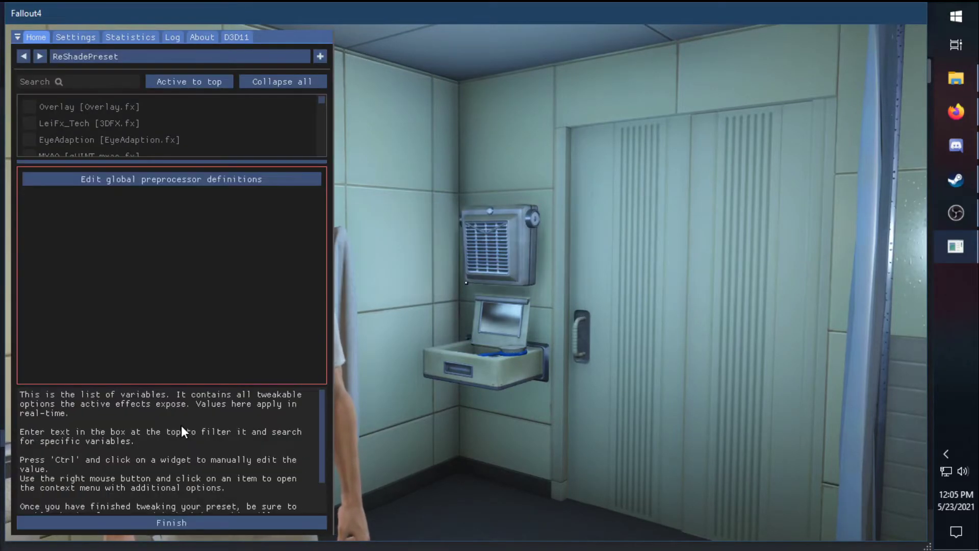
click(175, 518)
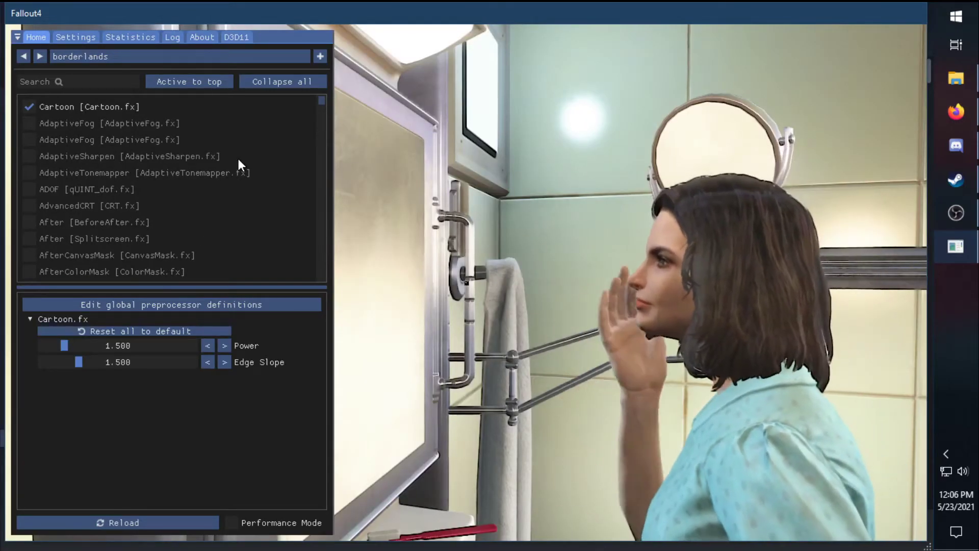
Check Settings, toggle effects off and on, and raise Cartoon Power to 10.000.
click(89, 40)
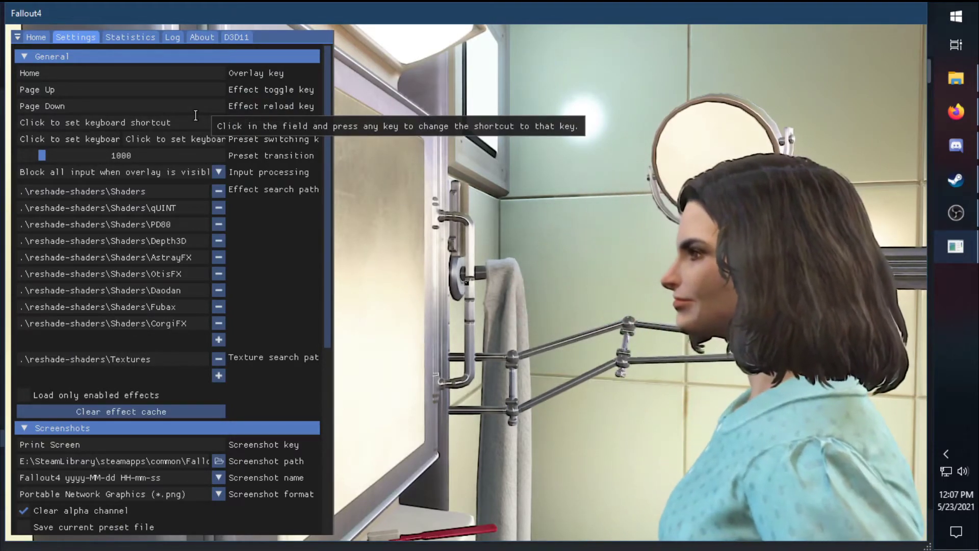
click(36, 37)
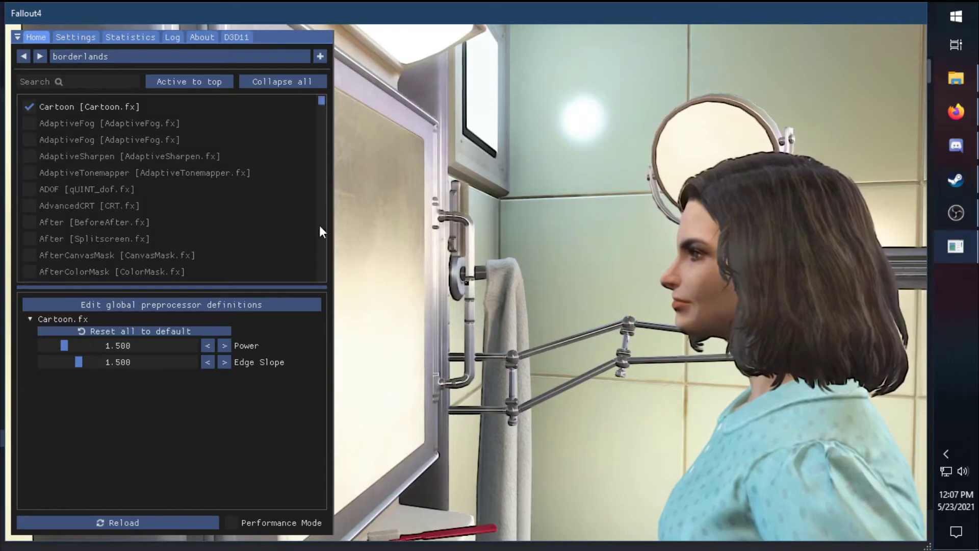
key(Page_Up)
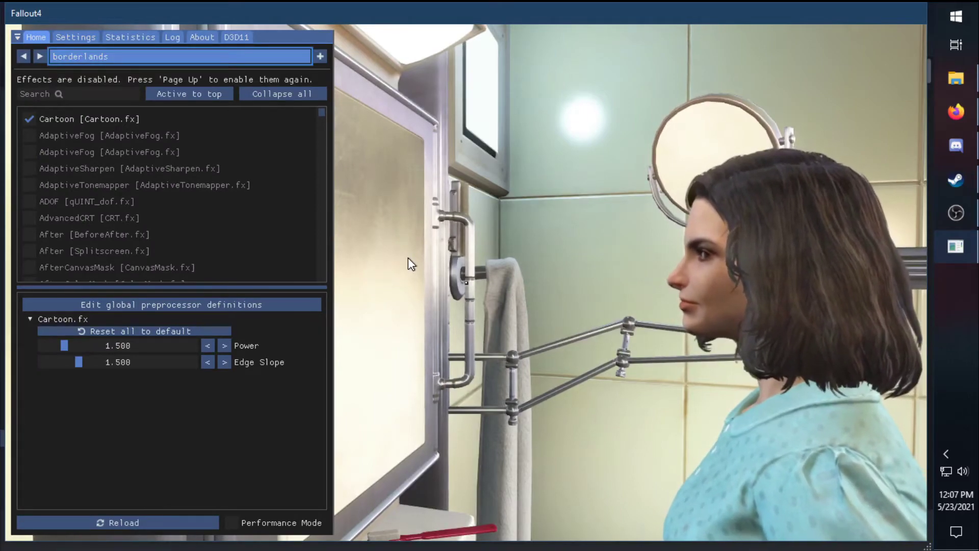
key(Page_Up)
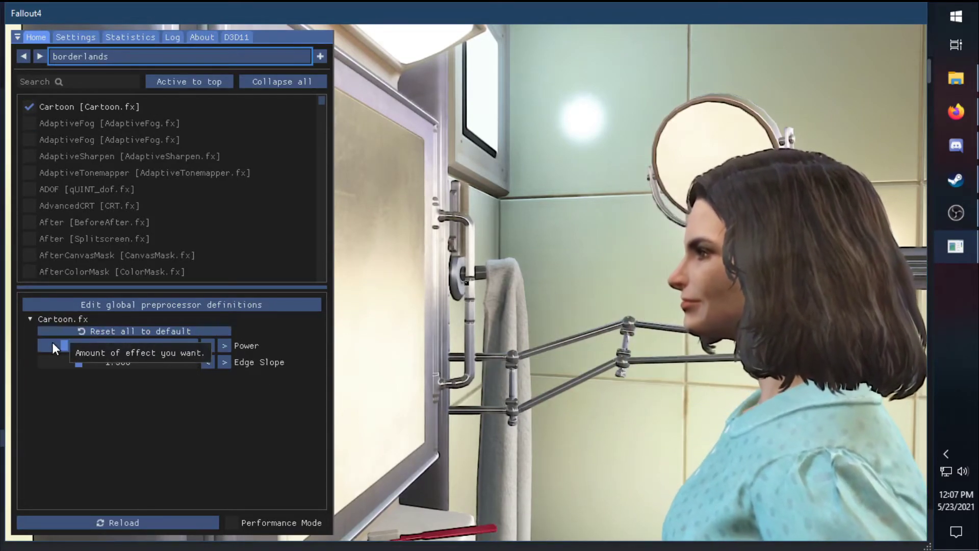
drag(54, 344, 426, 342)
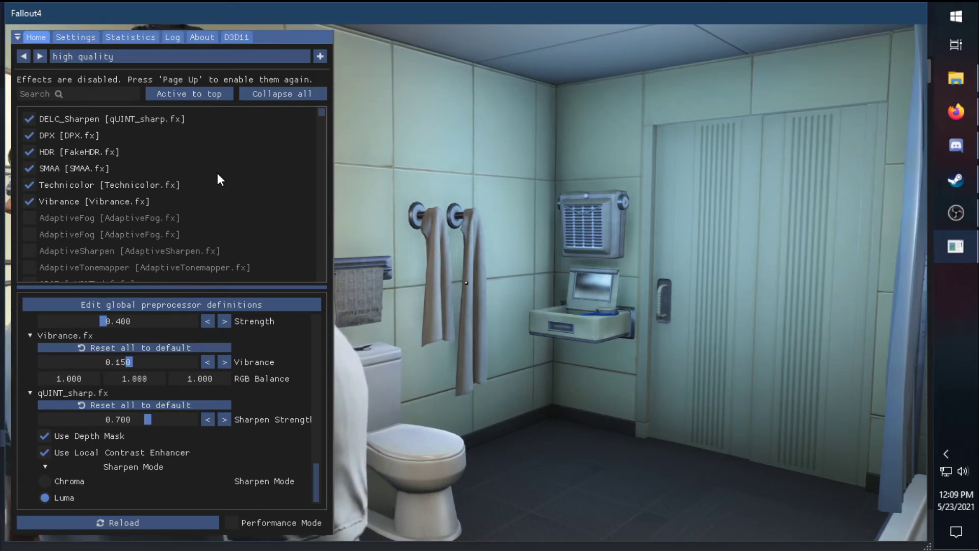
Toggle the high quality preset's effects with Page Up to compare, leaving them on.
key(Page_Up)
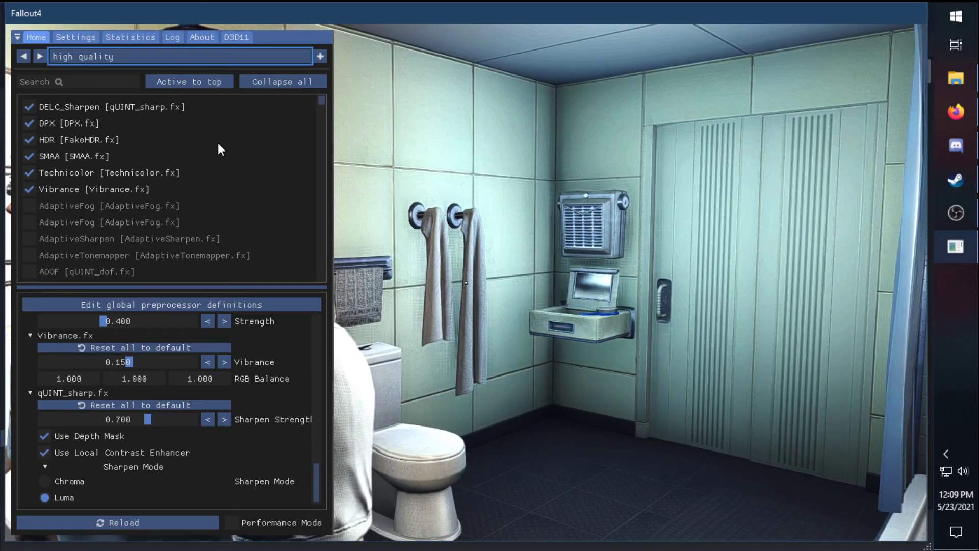
key(Page_Up)
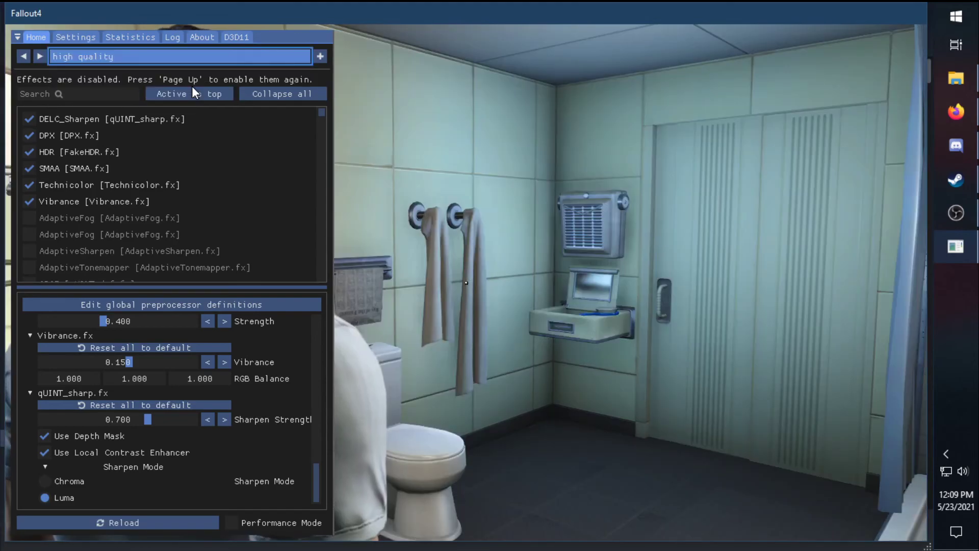
key(Page_Up)
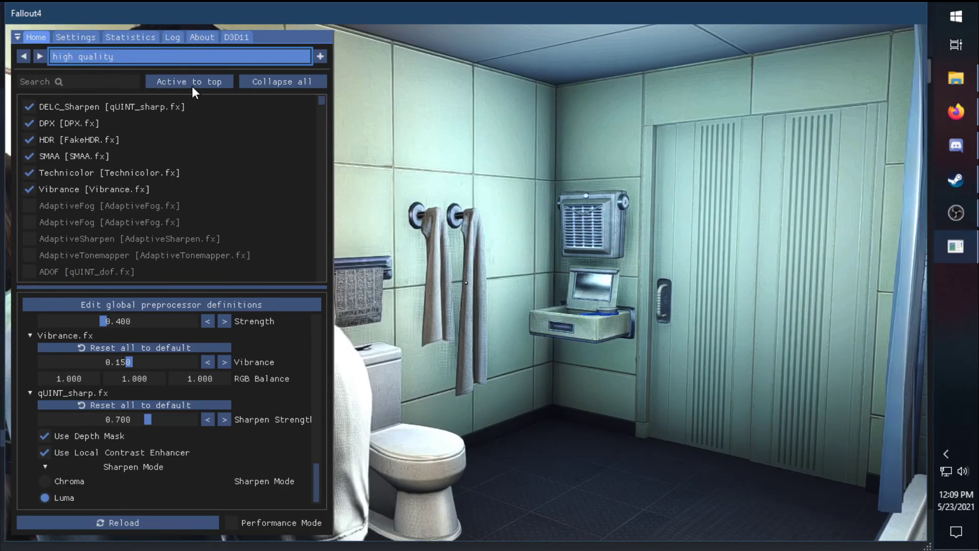